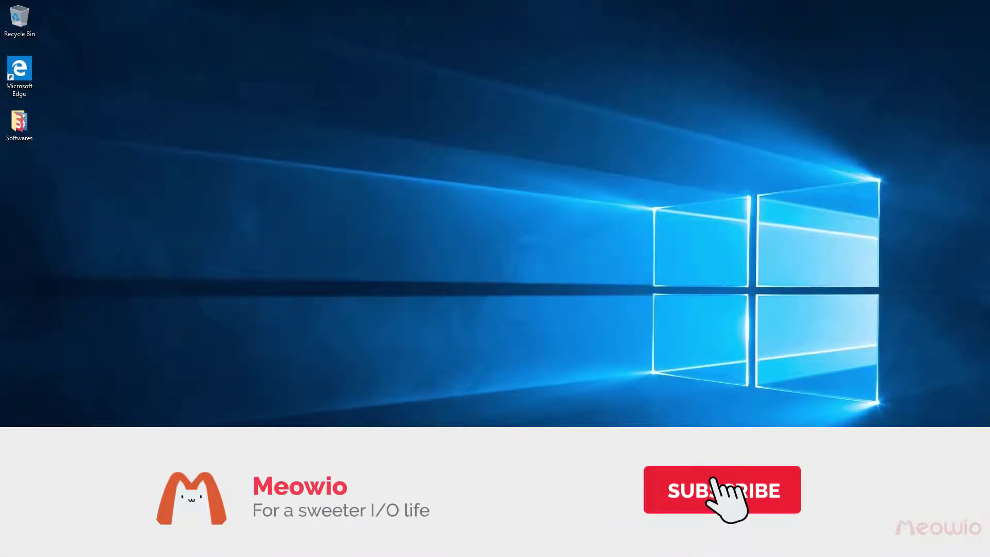
Open Edge, go to google.com and search for 'unikey'.
click(92, 548)
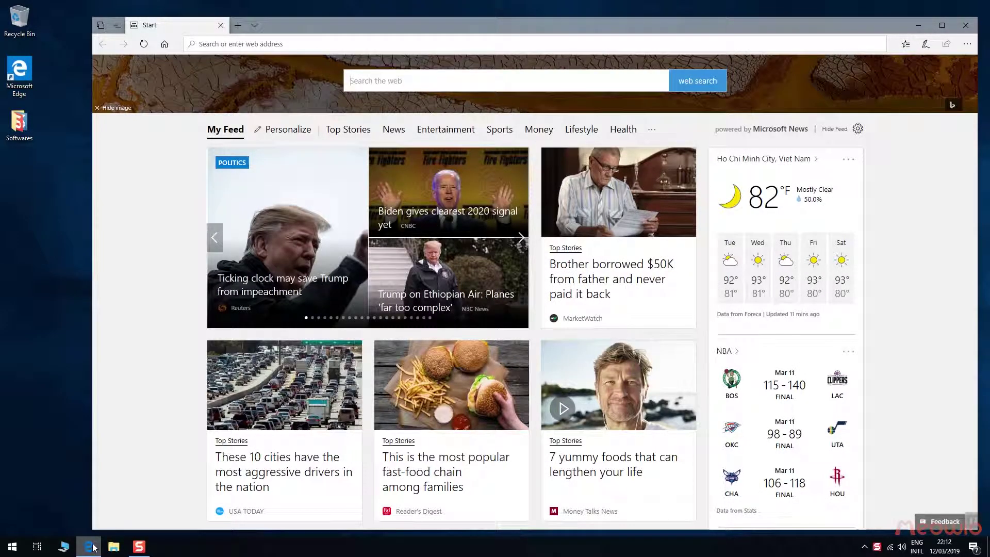
click(559, 49)
text(go)
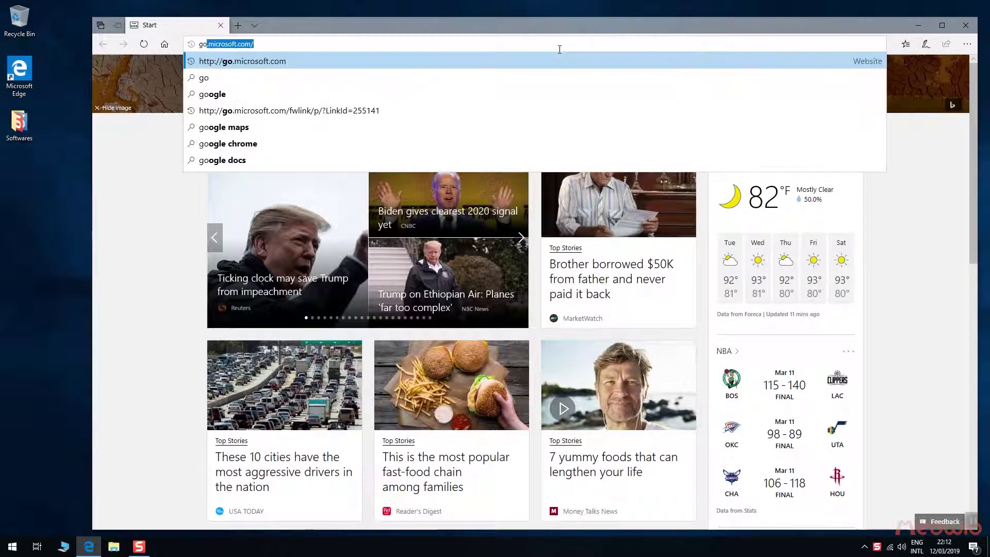
text(ogle.com)
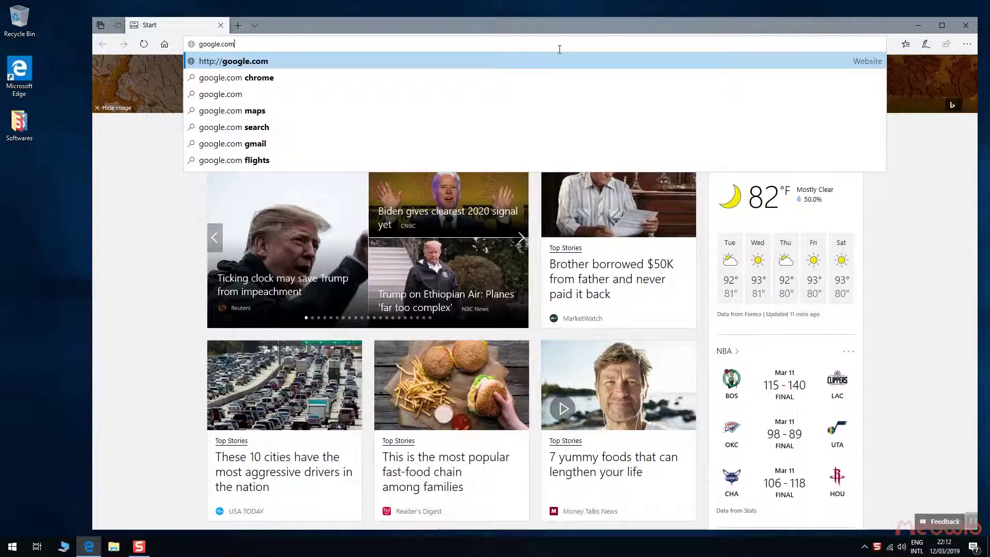
key(Return)
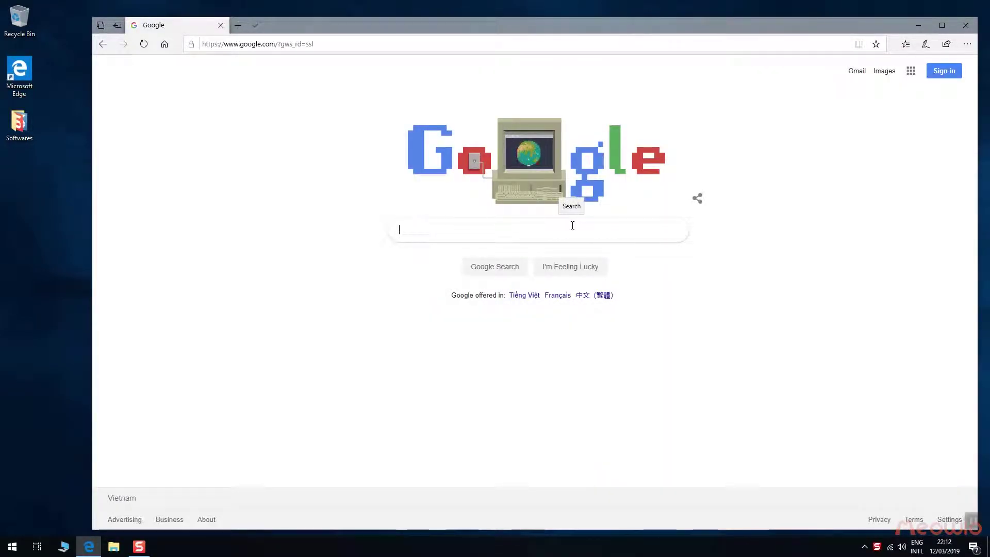
text(unikey)
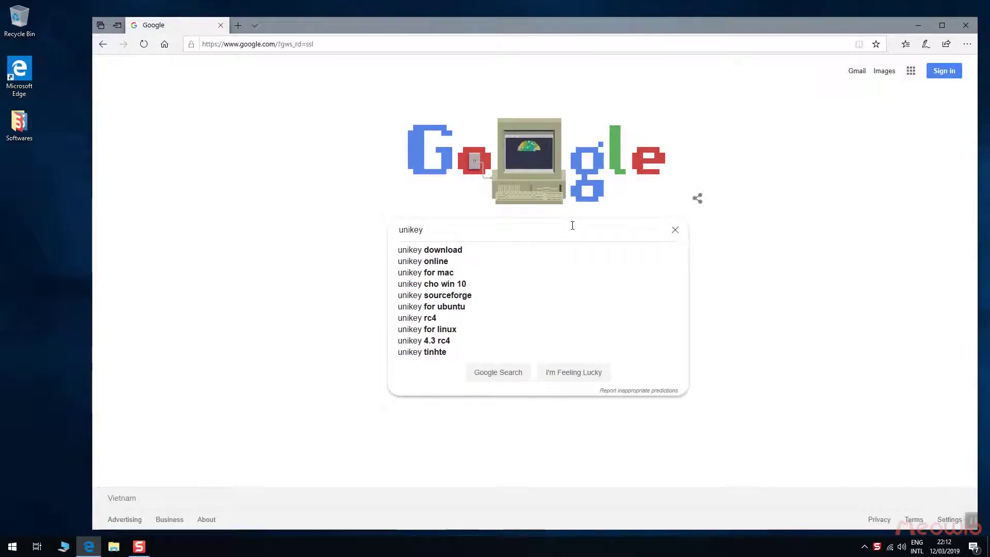
key(Return)
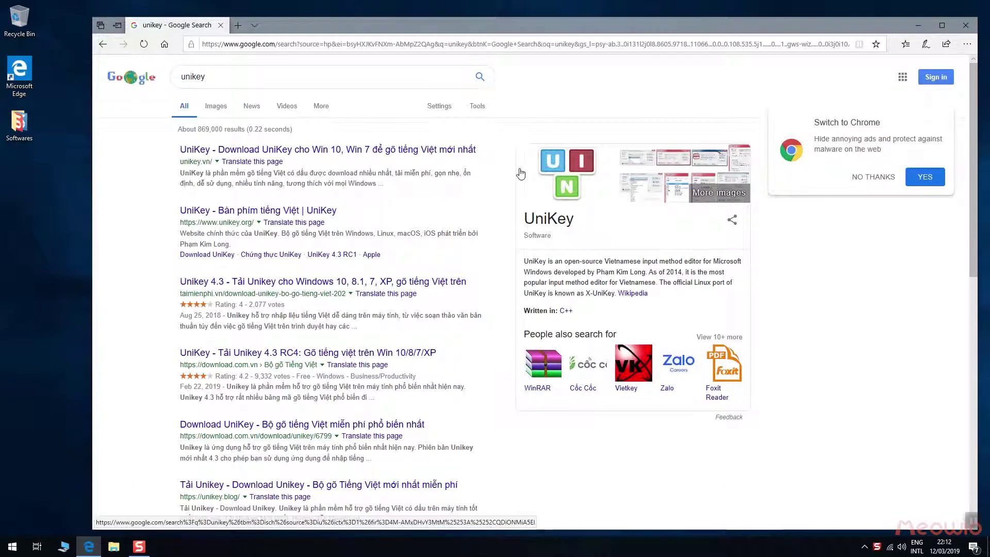
Dismiss the browser-switch popup and open the unikey.org and unikey.vn results in new tabs.
click(859, 179)
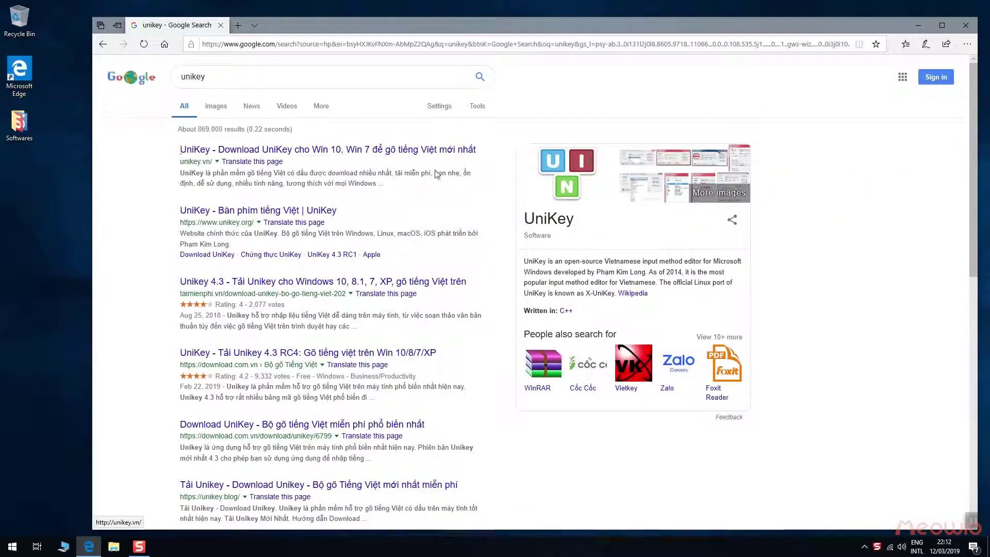
right_click(323, 213)
click(343, 223)
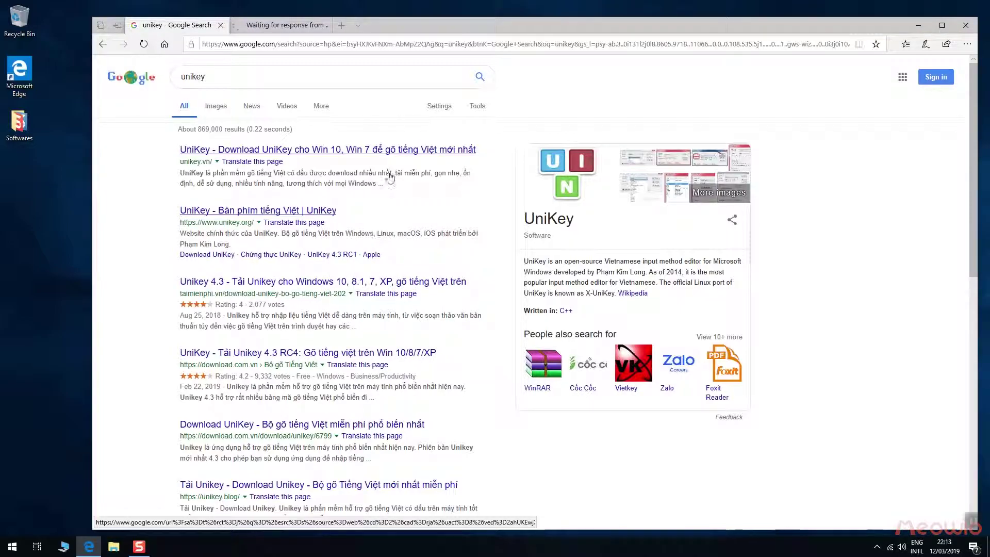
right_click(386, 153)
click(408, 162)
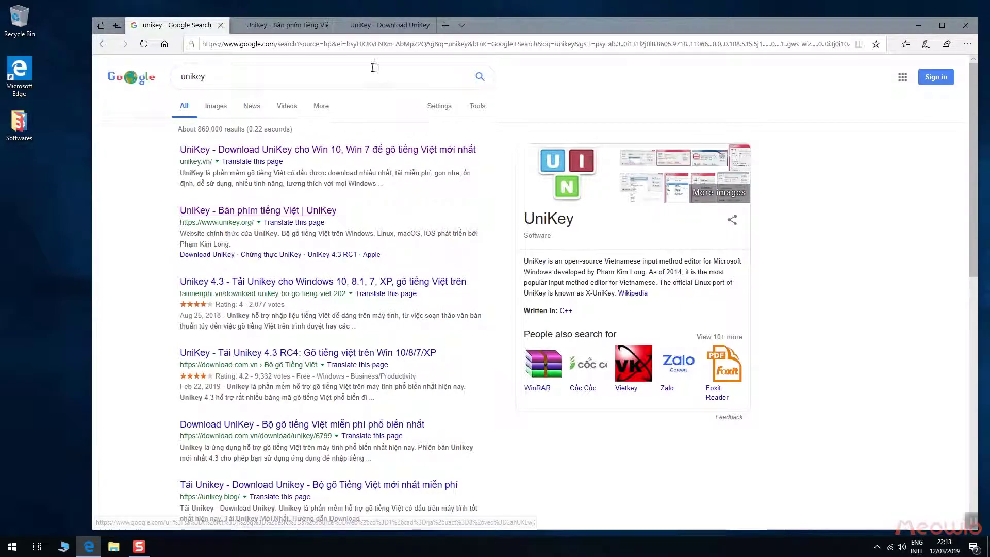
Glance at the unikey.org homepage, then browse the unikey.vn 'Tải UniKey 4.3 mới nhất' page.
click(292, 31)
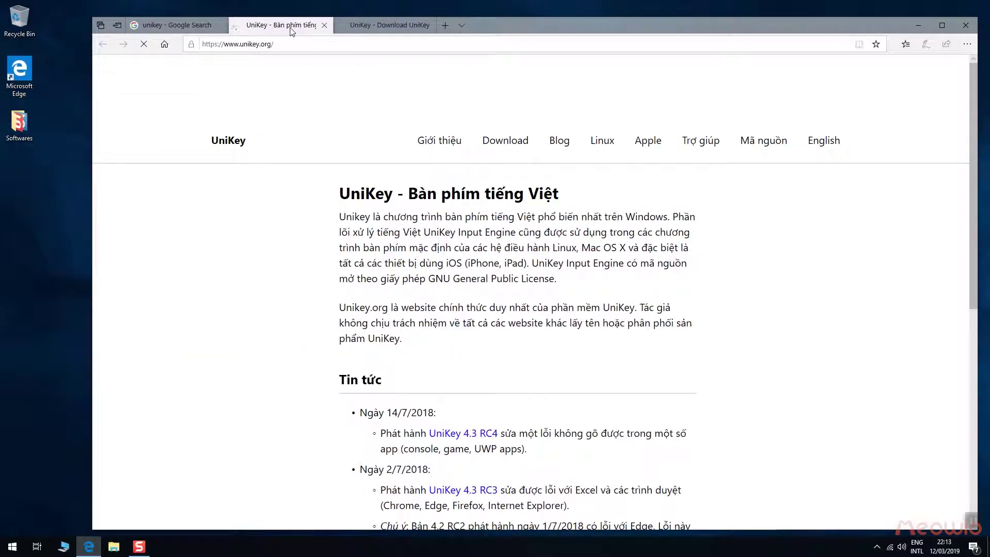
click(369, 27)
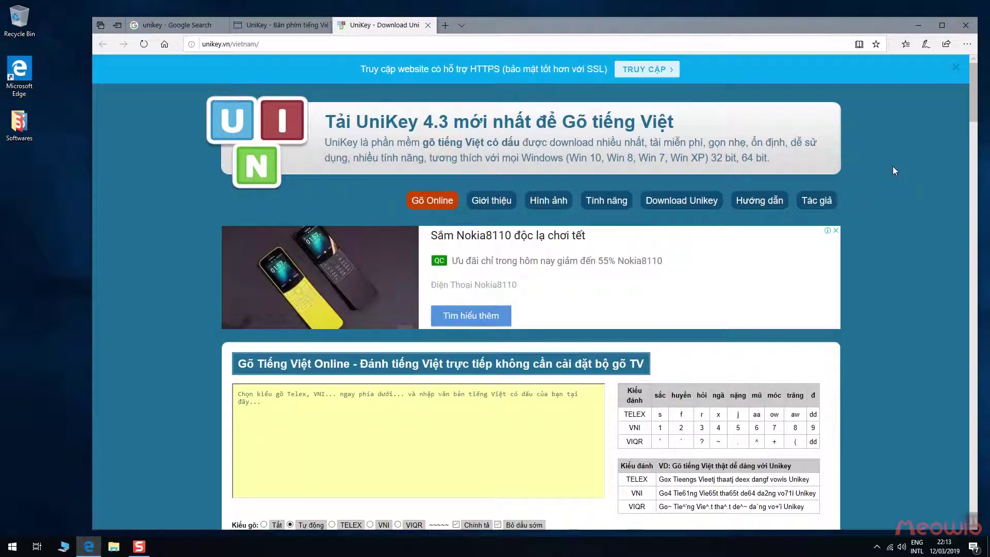
scroll(893, 170, down, 5)
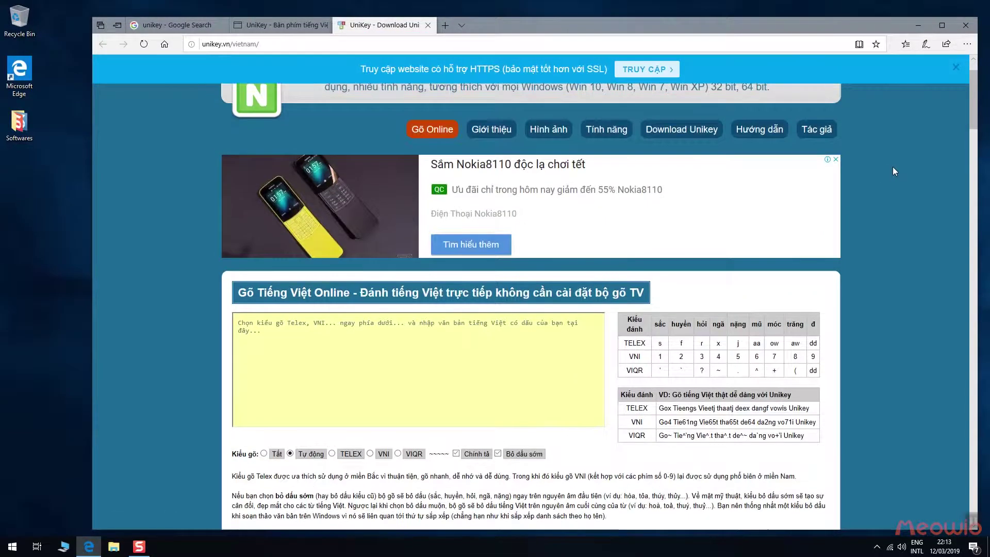
scroll(892, 169, down, 5)
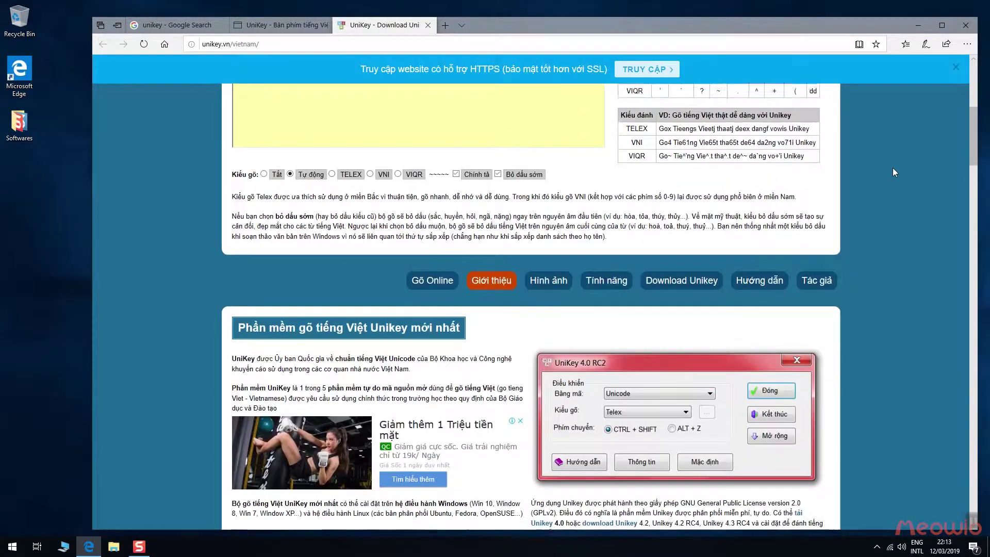
scroll(893, 168, down, 5)
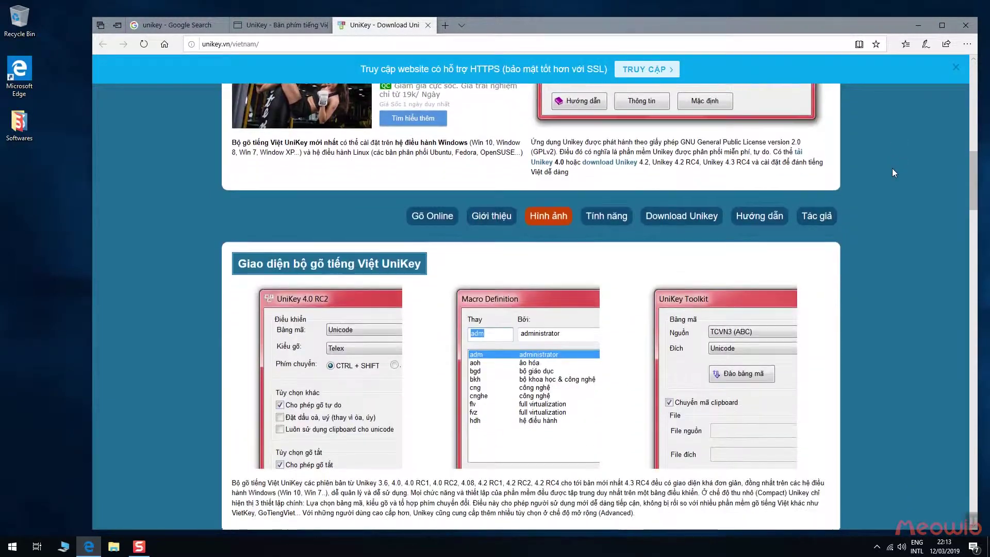
scroll(892, 169, down, 12)
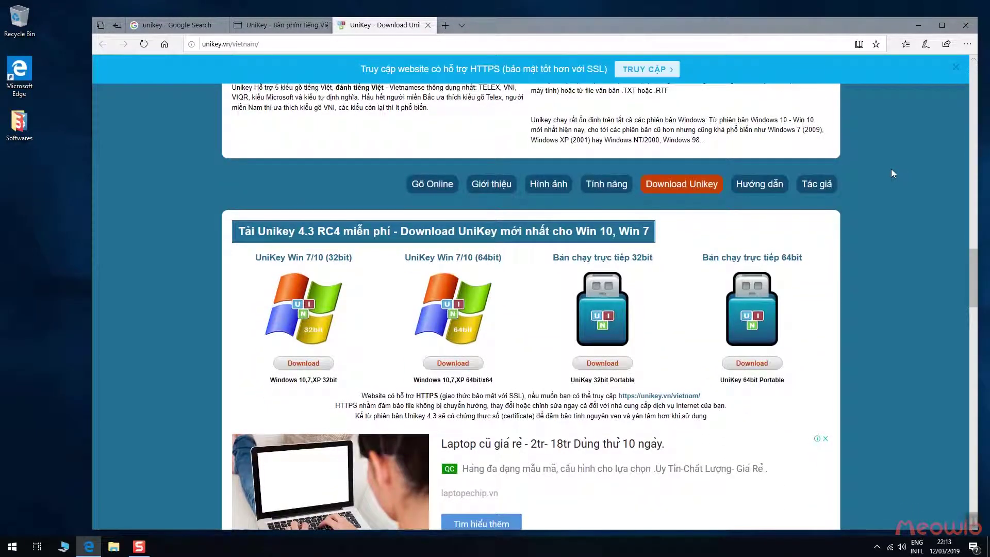
scroll(891, 168, down, 5)
scroll(879, 215, up, 15)
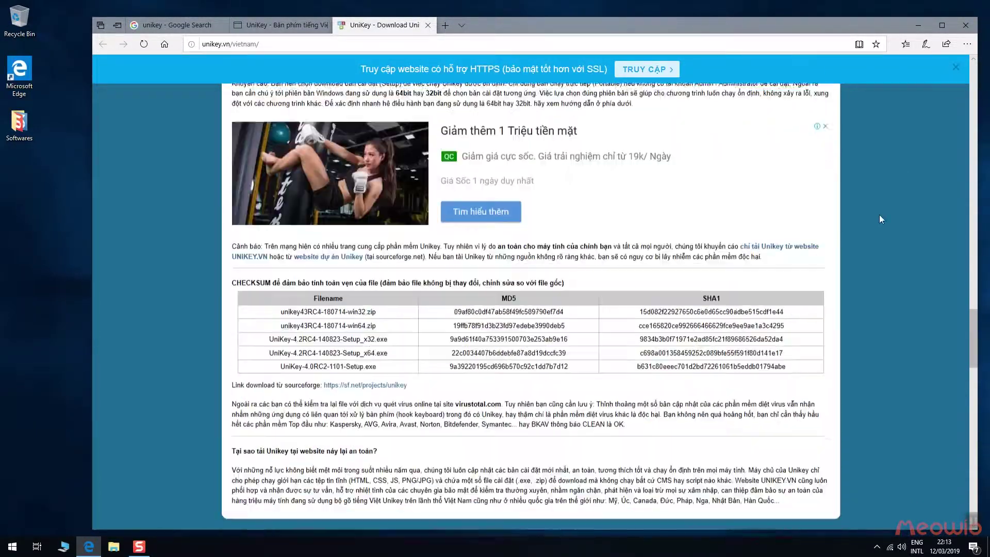
scroll(880, 214, up, 10)
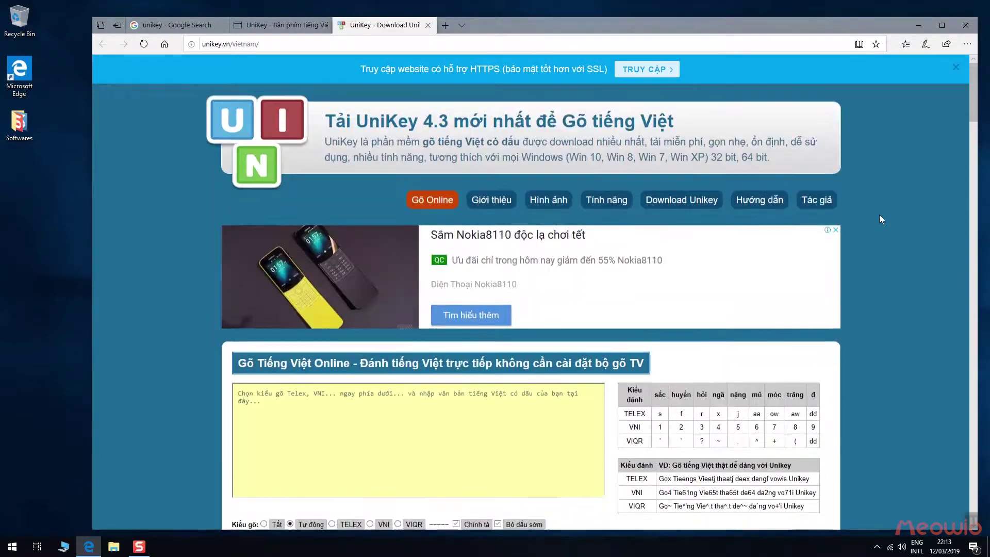
From the unikey.org homepage, reach the Download UniKey page's 4.3 RC4 section with 64-bit and 32-bit ZIPs.
click(288, 31)
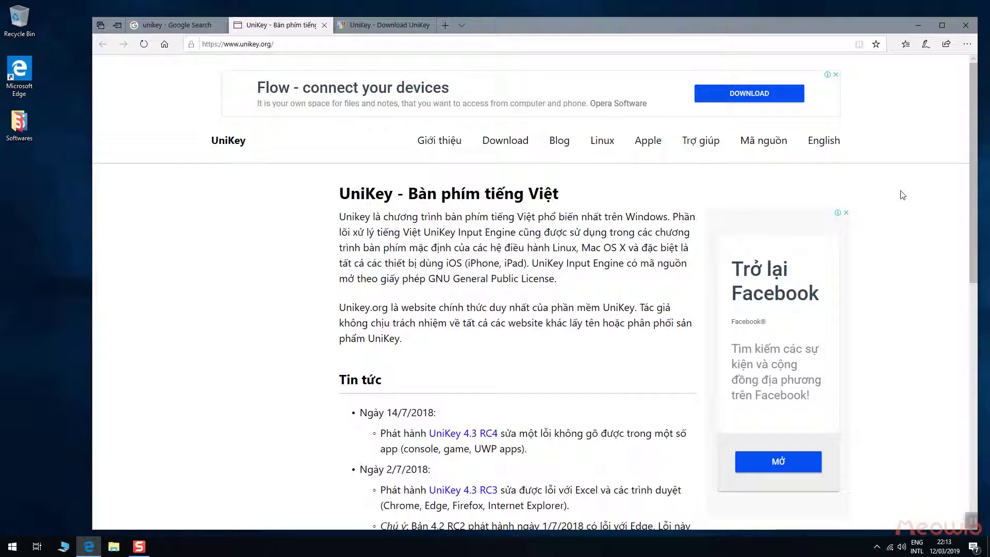
scroll(905, 195, down, 5)
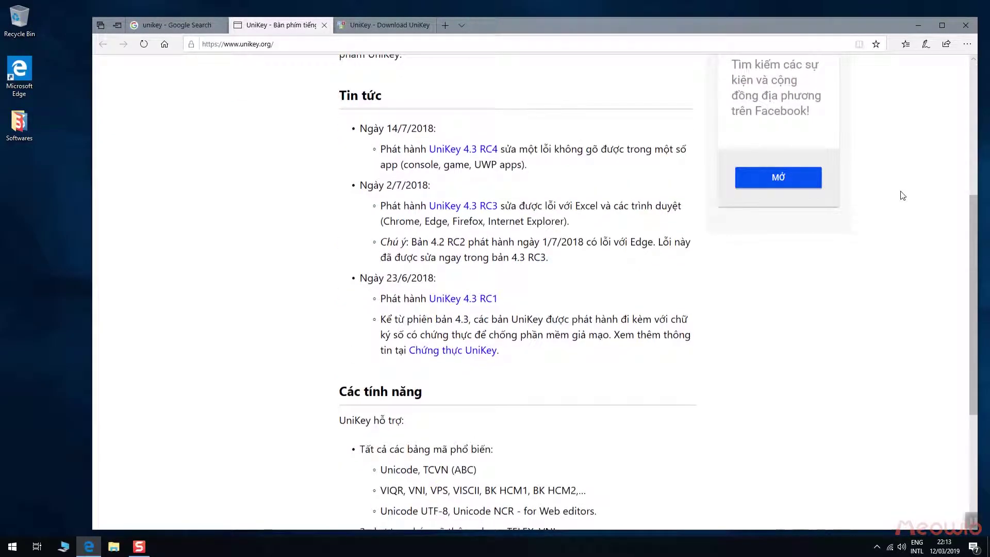
scroll(903, 196, down, 4)
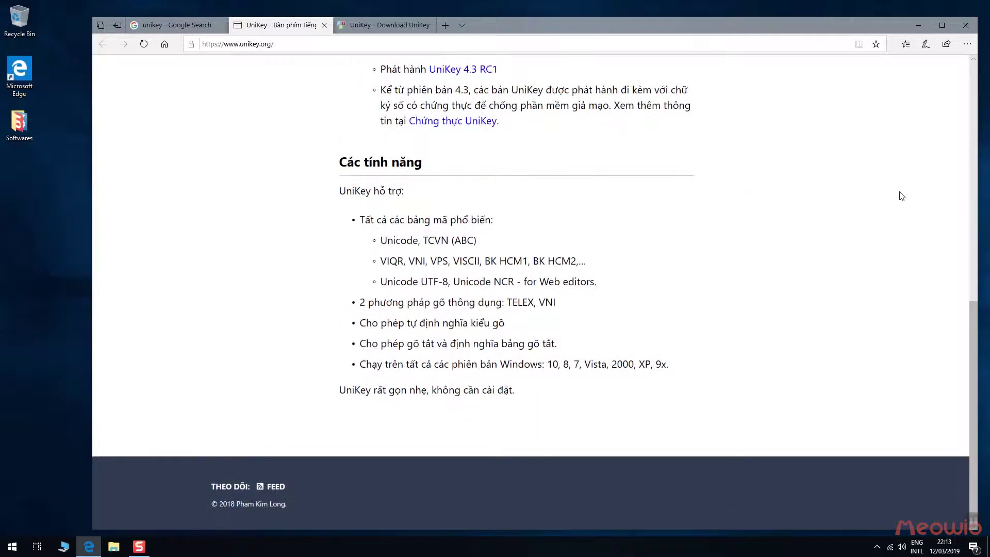
scroll(901, 197, up, 9)
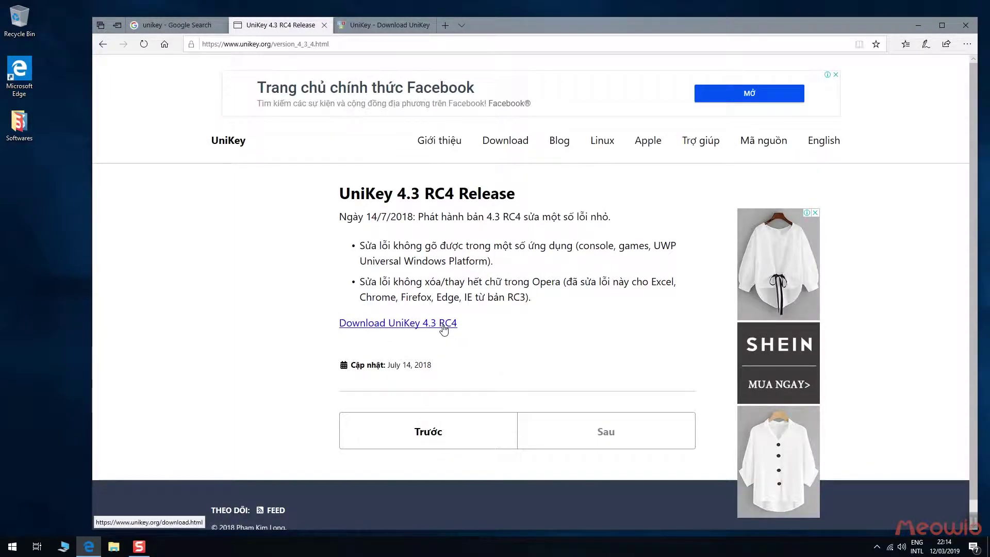
click(444, 330)
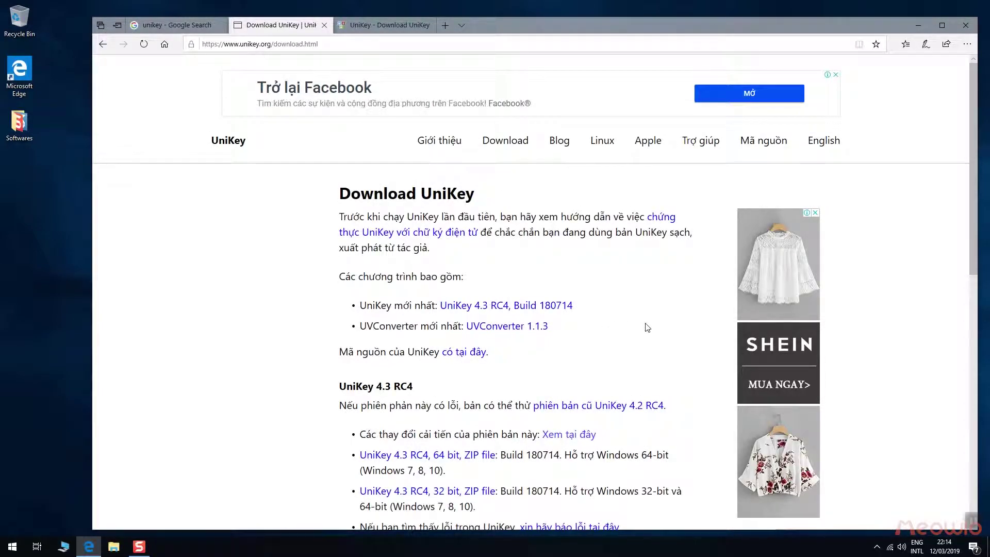
scroll(593, 289, down, 2)
click(528, 236)
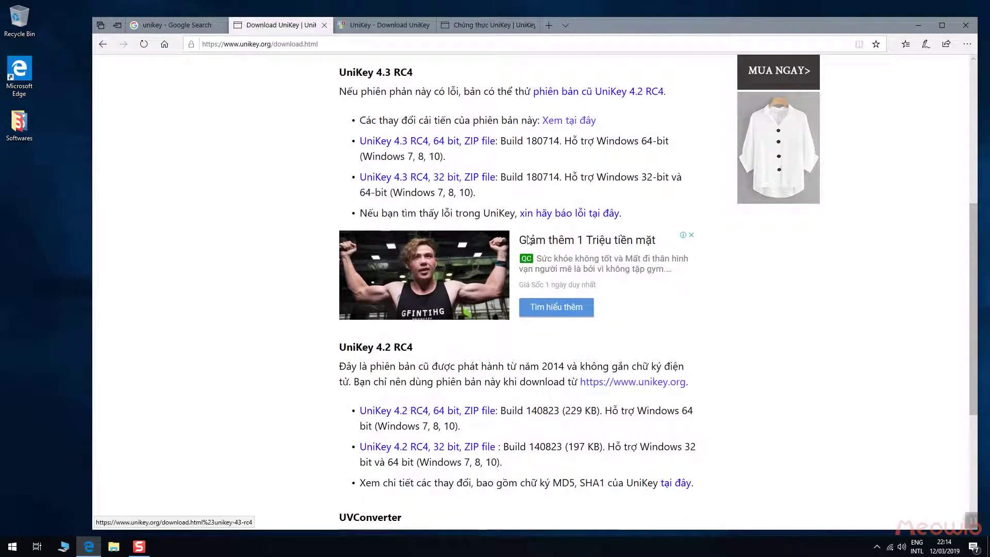
Download the UniKey 4.3 RC4 64-bit ZIP, choosing Save as to pick its location.
click(482, 147)
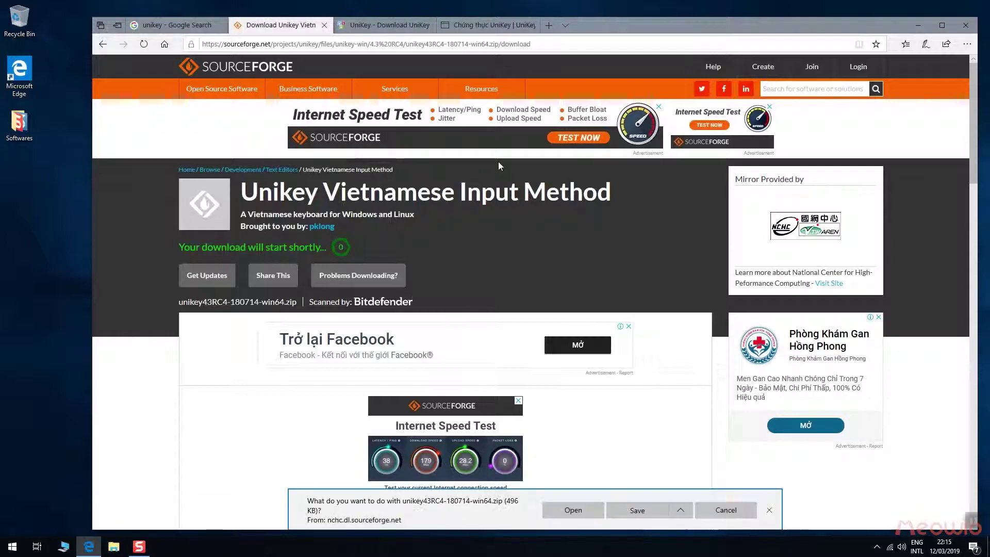
click(678, 508)
click(663, 495)
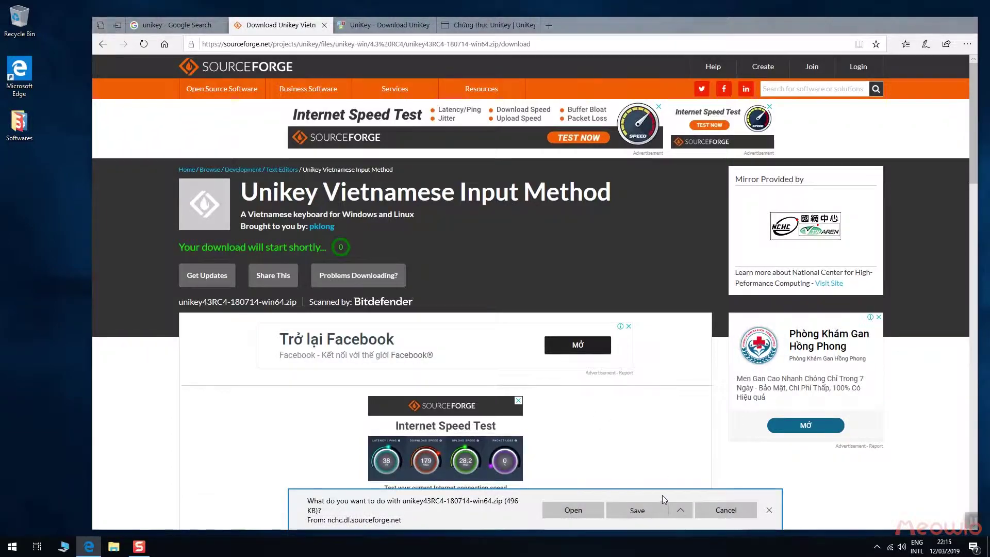
Save unikey43RC4-180714-win64.zip to the Desktop and extract it into a unikey43RC4-180714-win64 folder.
click(500, 278)
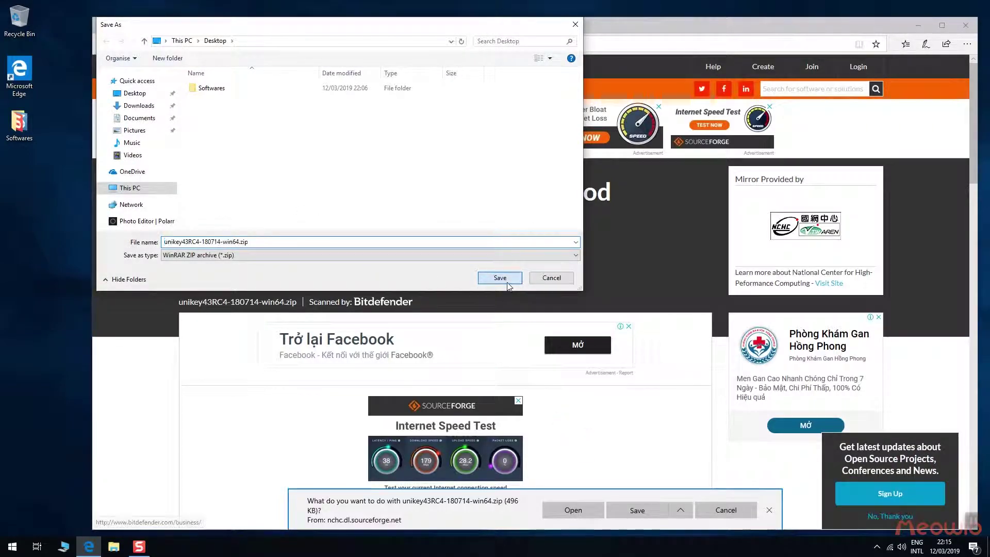
click(917, 25)
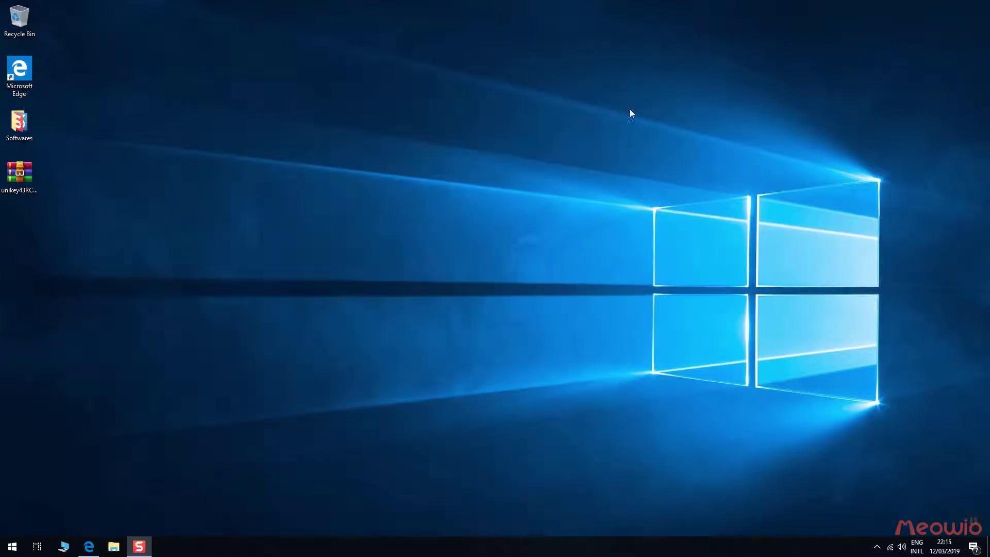
right_click(20, 180)
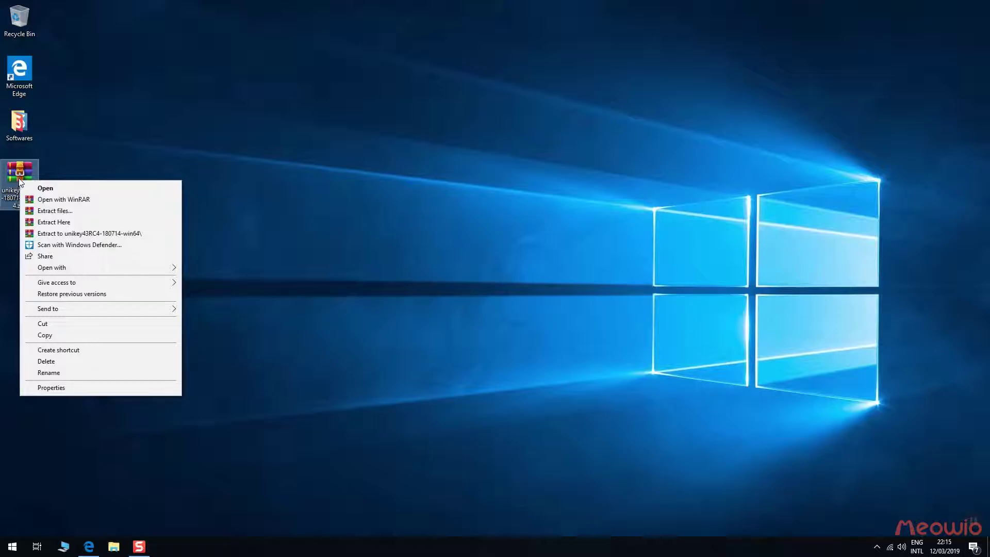
click(88, 233)
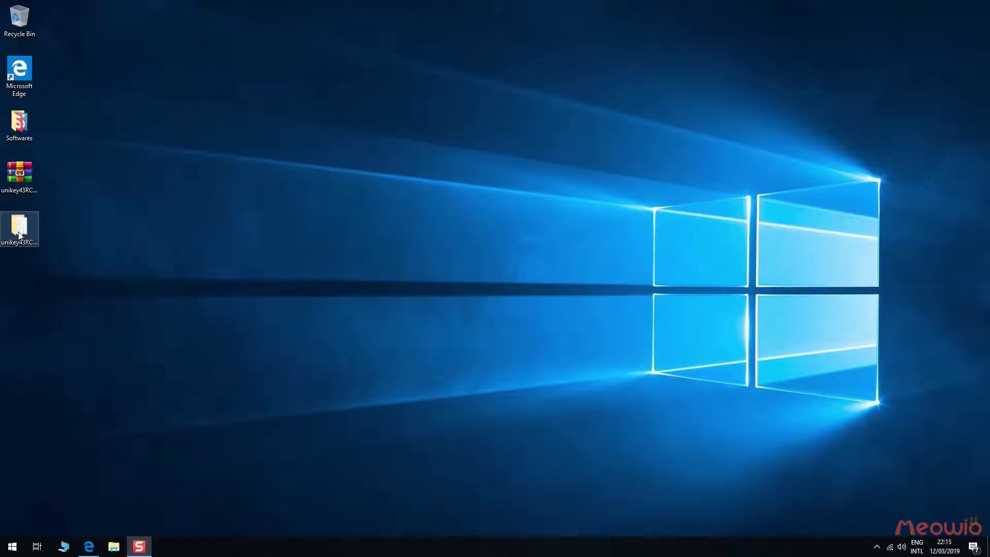
Run UniKeyNT.exe from the extracted folder, change its typing method from Telex to VNI, then close it.
double_click(19, 235)
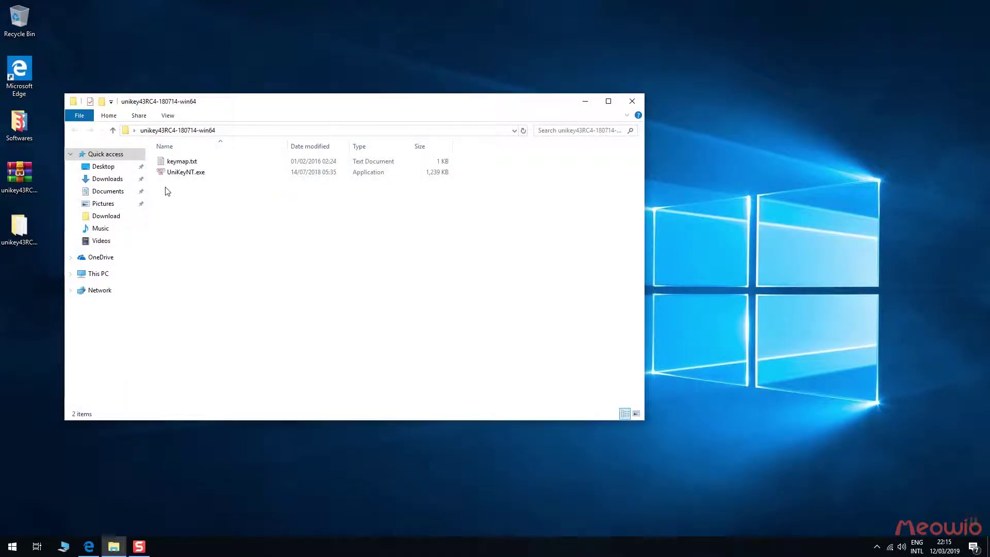
double_click(192, 175)
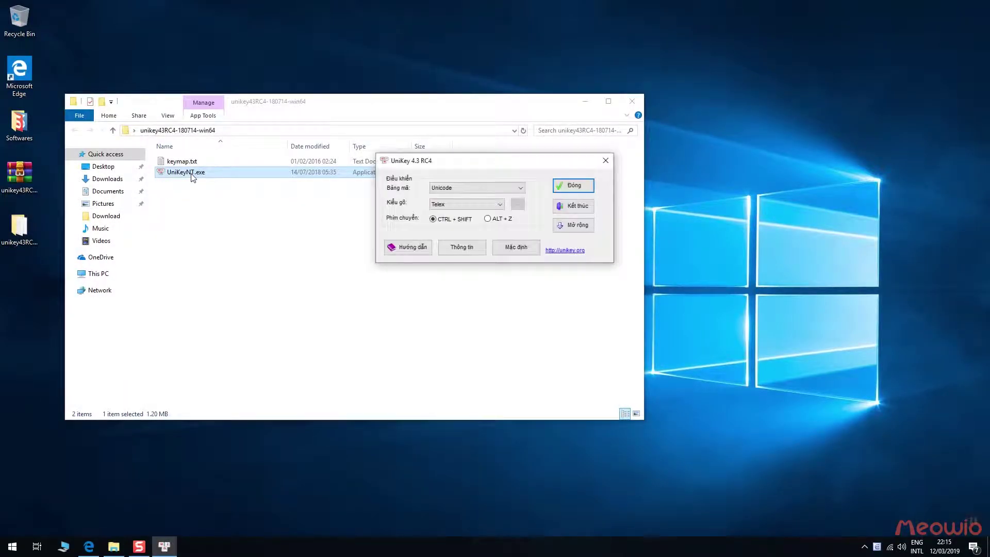
click(585, 233)
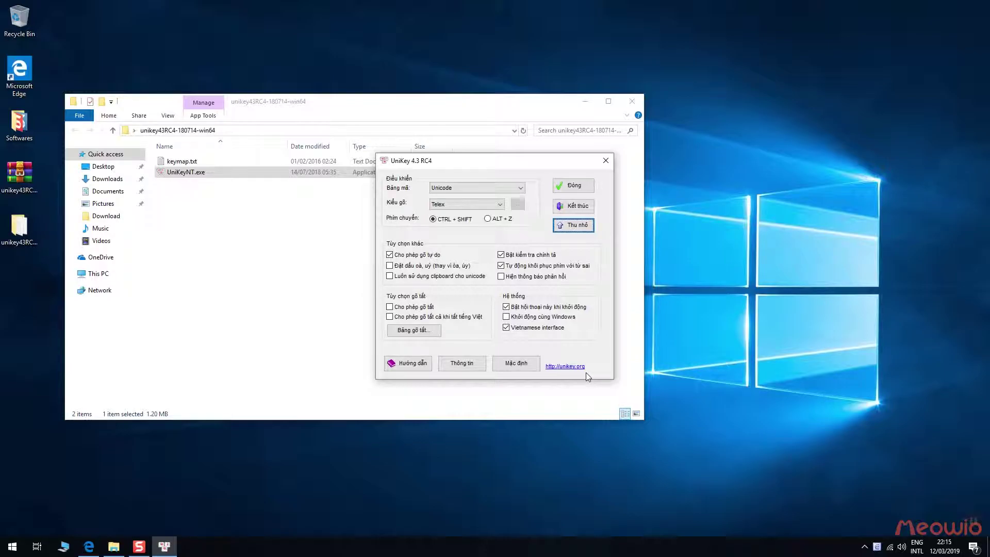
click(499, 205)
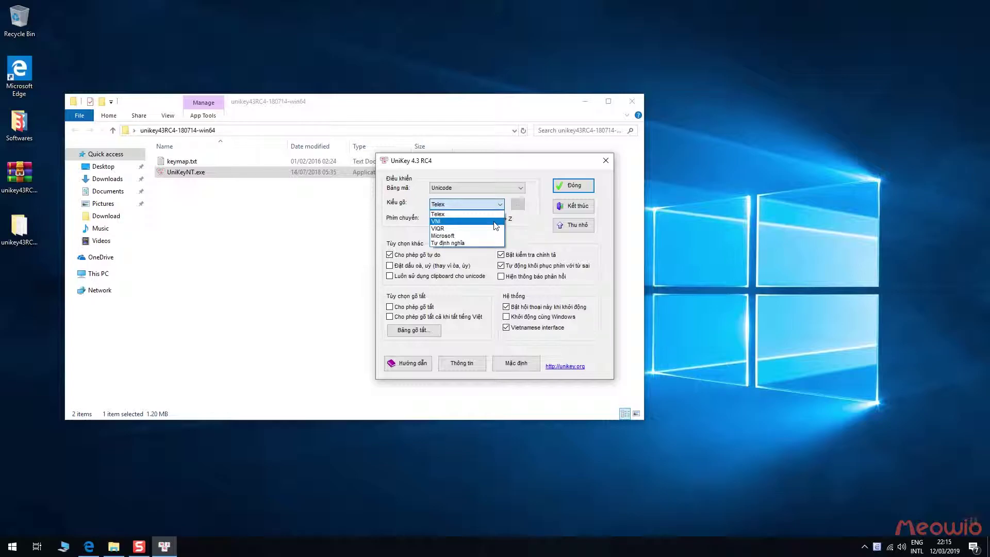
click(494, 222)
click(574, 225)
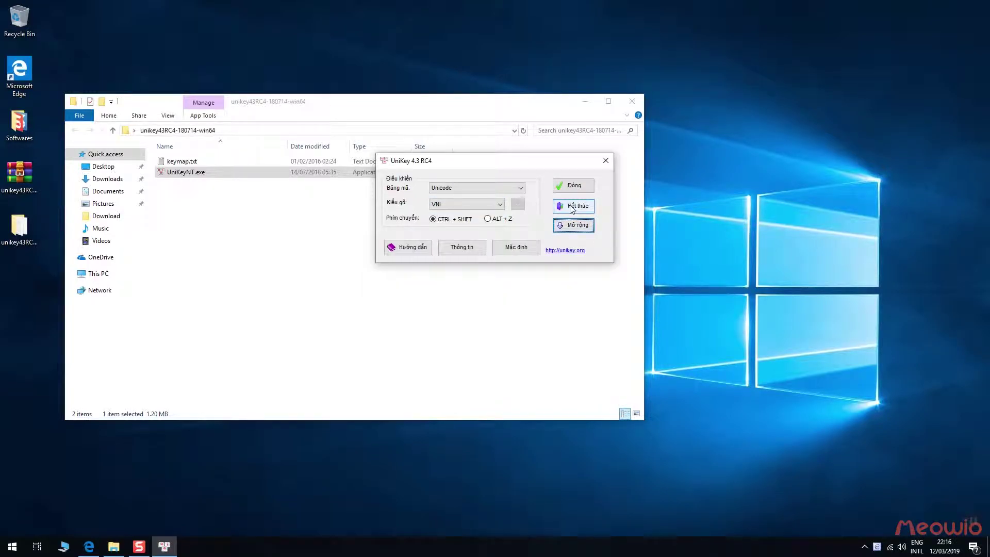
click(572, 186)
Open UniKeyNT.exe's Properties and inspect the signer's digital signature details, including the advanced tab.
click(564, 206)
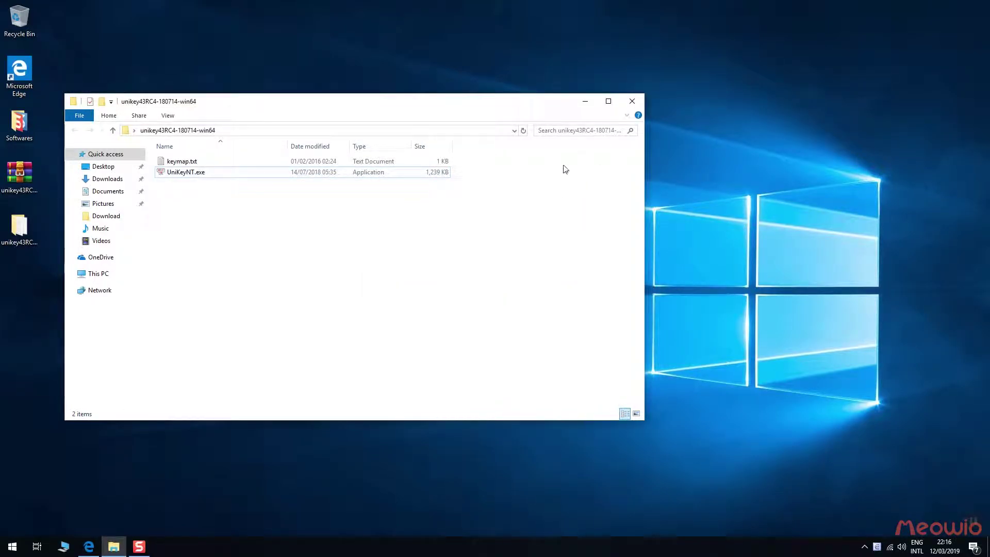
right_click(201, 175)
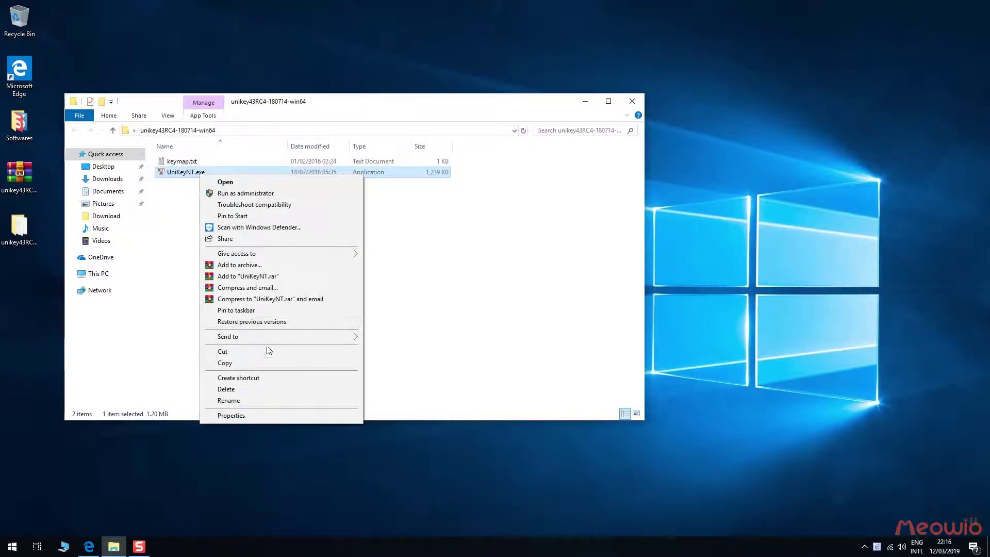
click(276, 415)
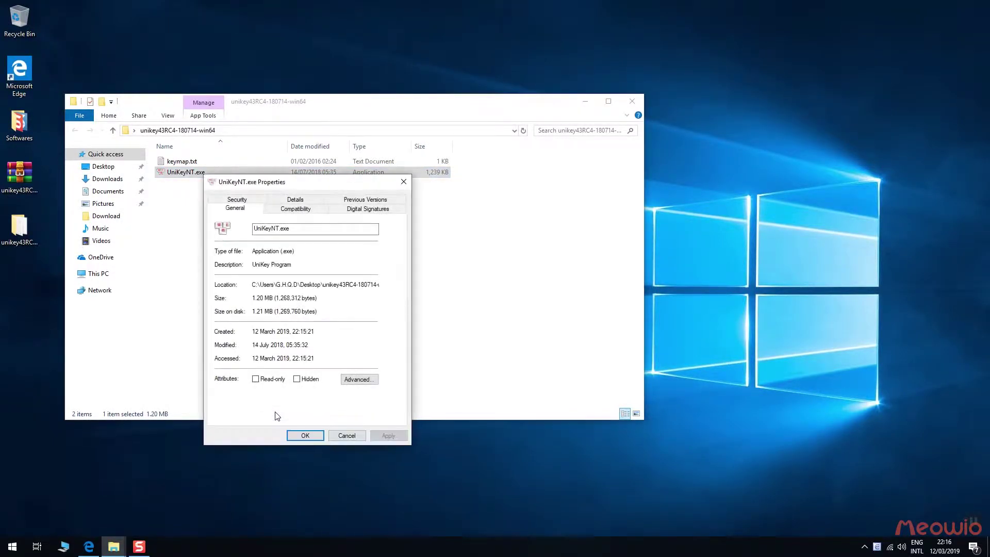
click(355, 214)
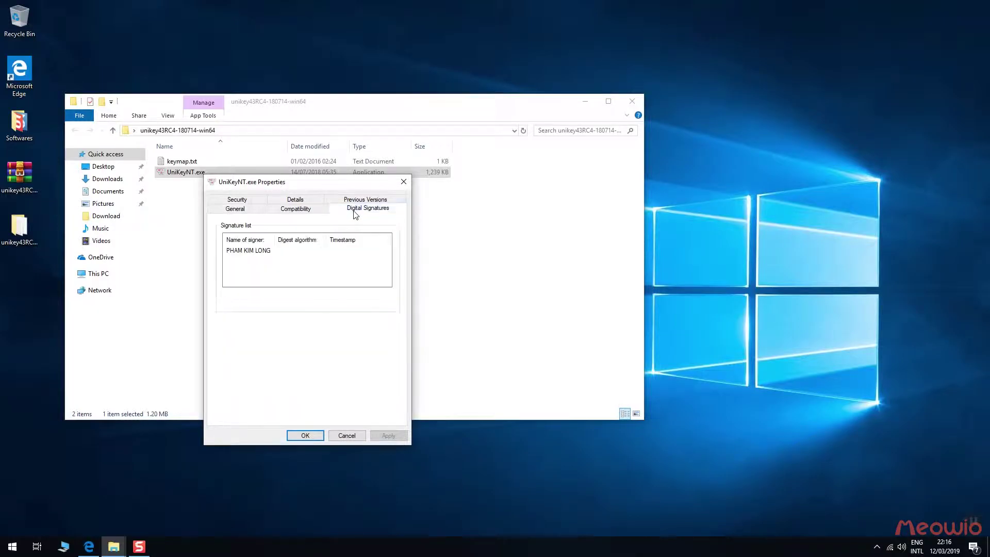
click(265, 255)
click(380, 304)
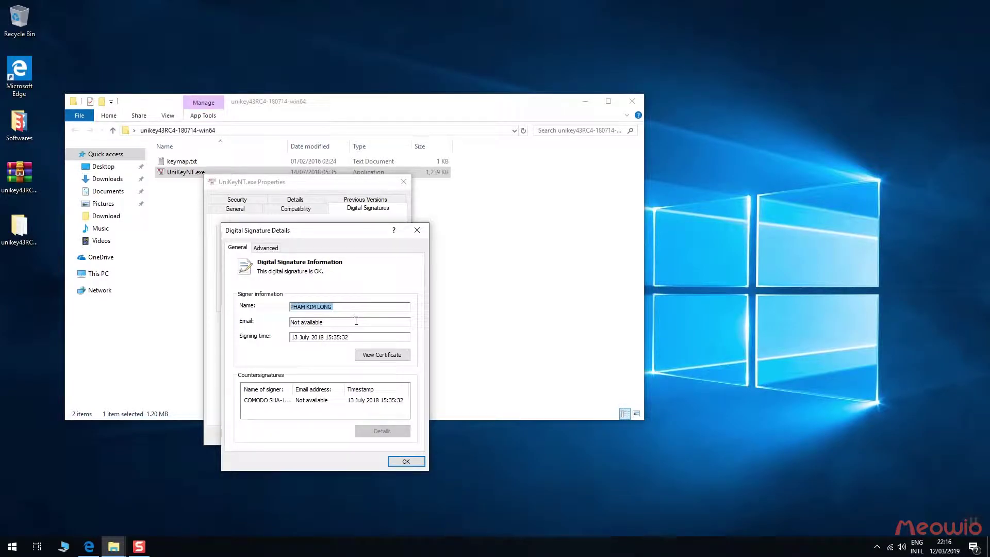
click(278, 248)
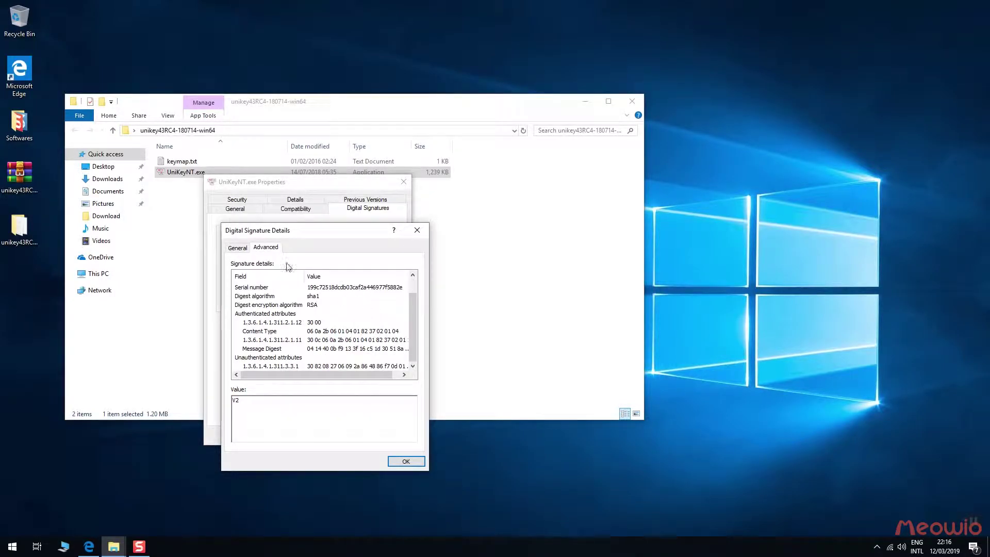
click(237, 247)
View the signer's COMODO certificate details and certification path, then close back to the signature list.
click(405, 359)
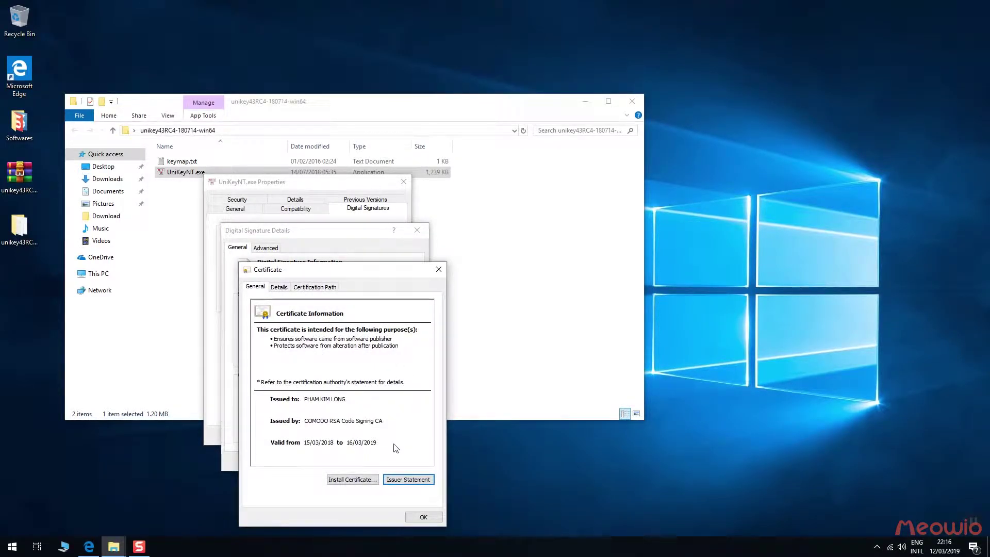
click(279, 288)
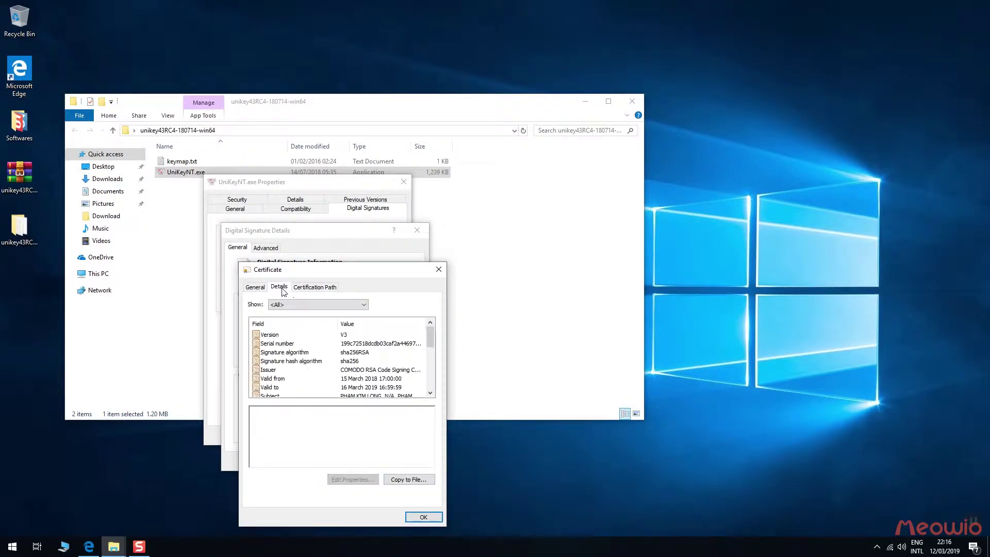
click(334, 289)
click(426, 516)
click(404, 459)
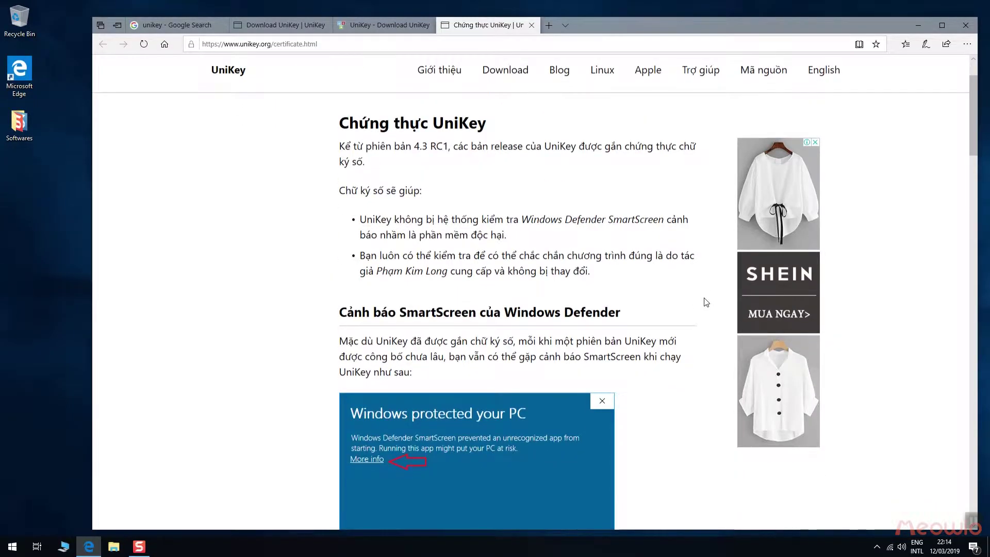
Scroll to the bottom of the unikey.org certificate guide, then return to the Download UniKey tab.
scroll(706, 303, down, 4)
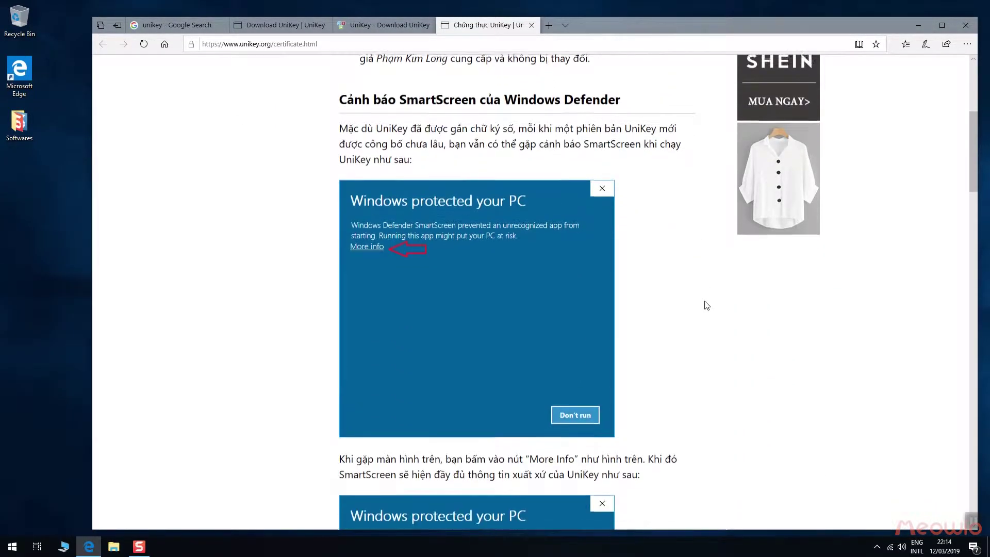
scroll(708, 302, down, 5)
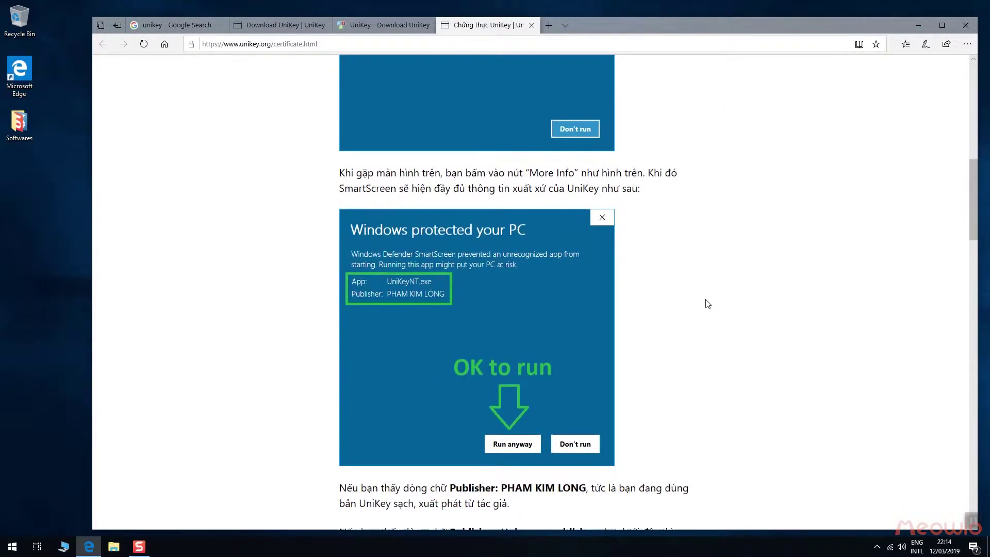
scroll(708, 303, down, 5)
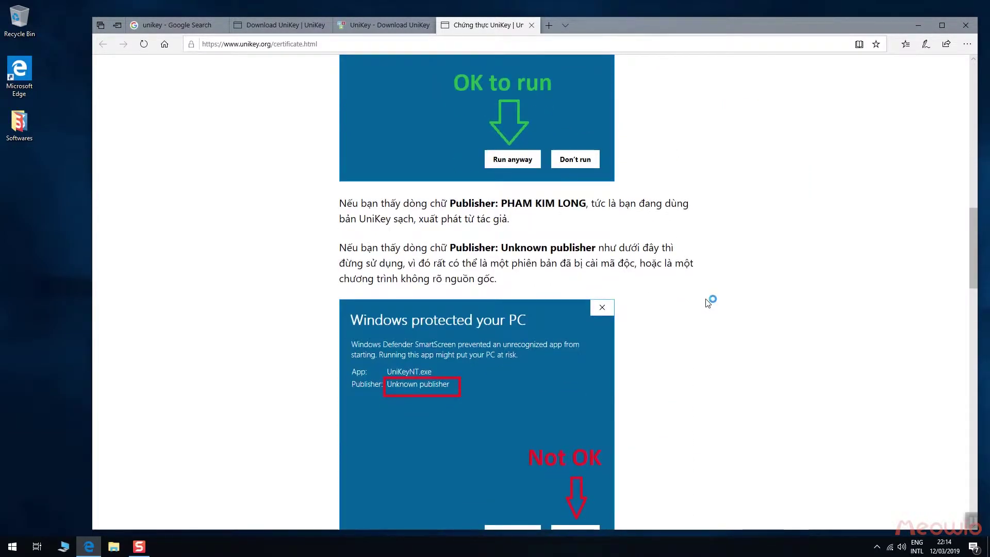
scroll(708, 303, down, 1)
scroll(708, 302, down, 5)
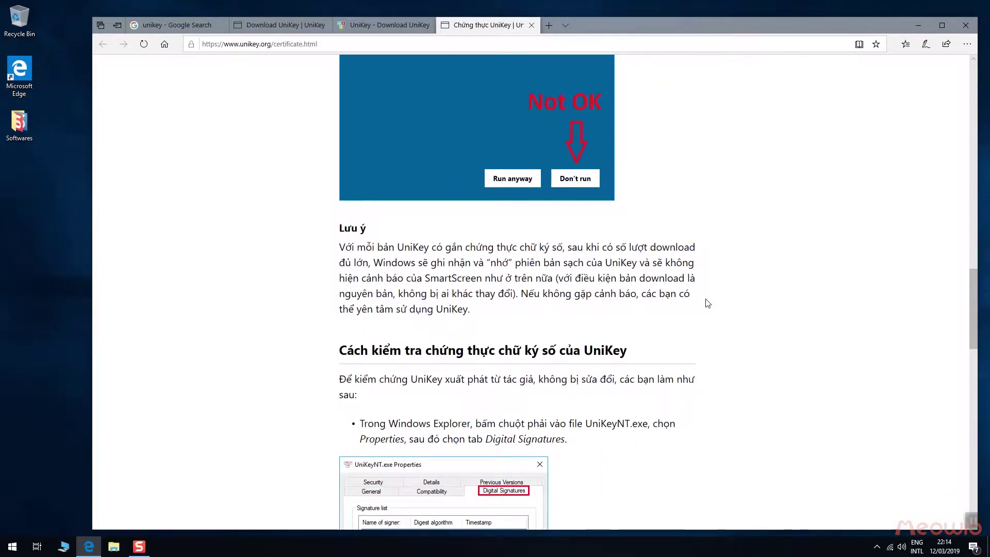
scroll(733, 305, down, 5)
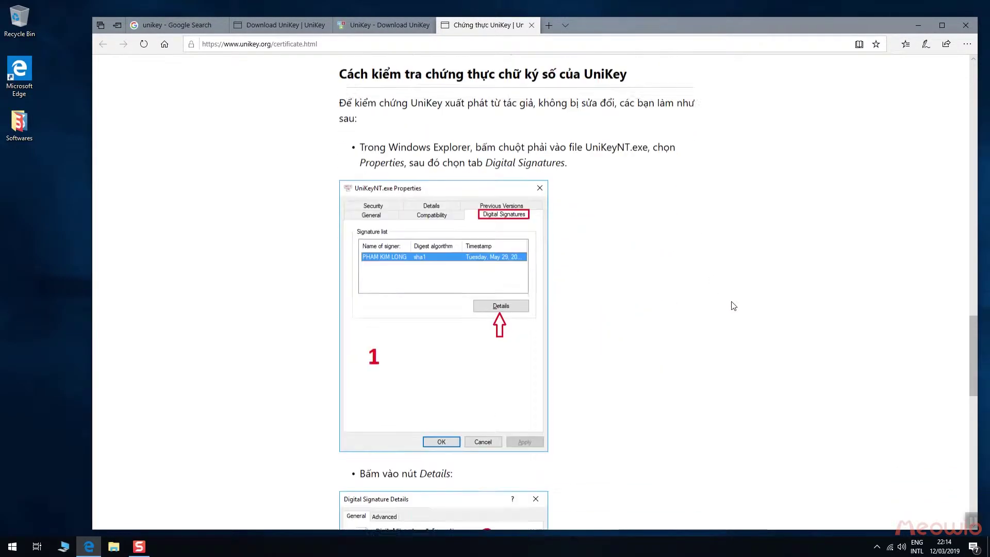
scroll(734, 305, down, 5)
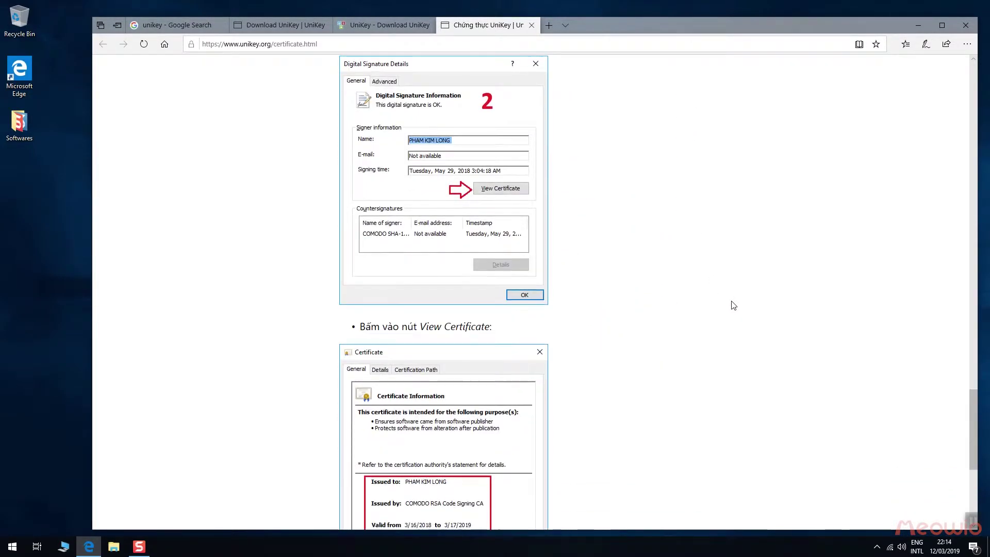
scroll(734, 304, down, 5)
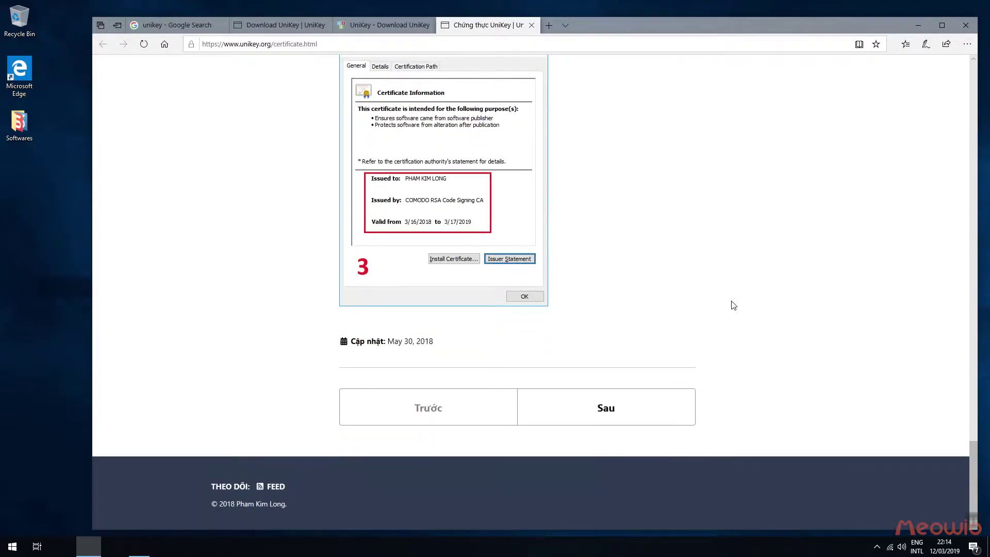
click(286, 26)
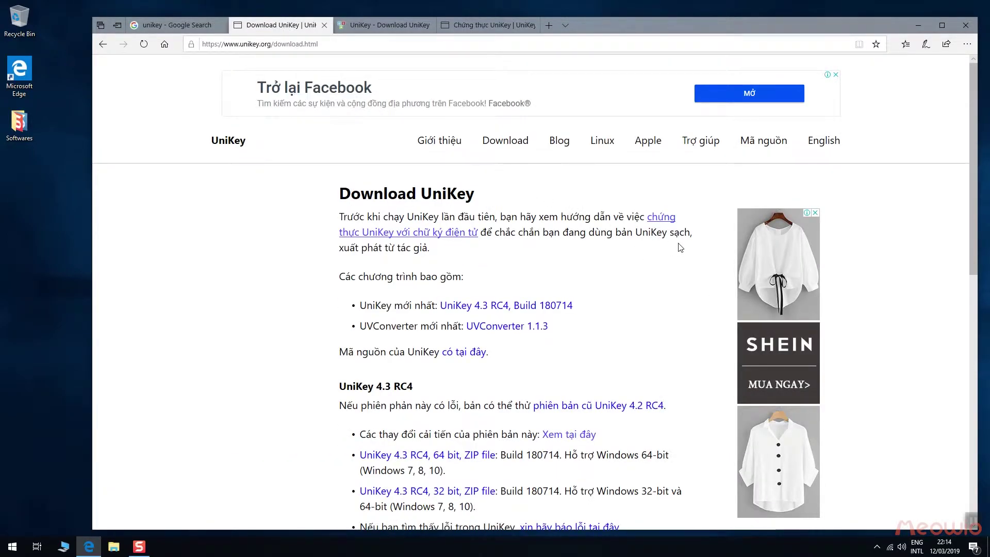